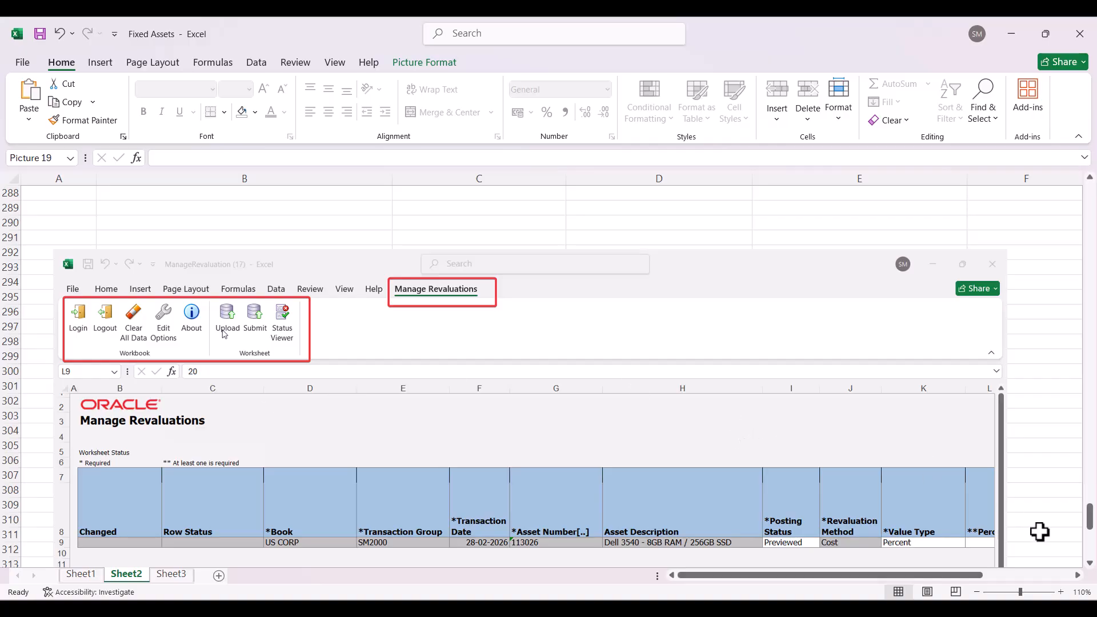
Review the ADFDI Plugin Installation notes on Sheet2, highlighting the rows that define and describe ADFDI.
click(1091, 557)
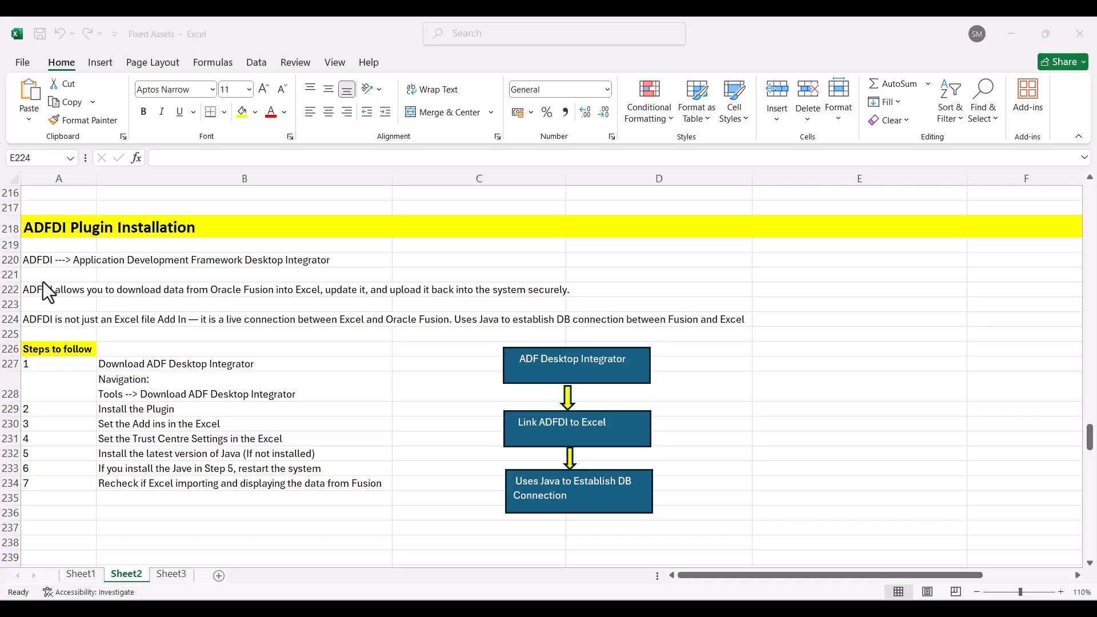
click(7, 261)
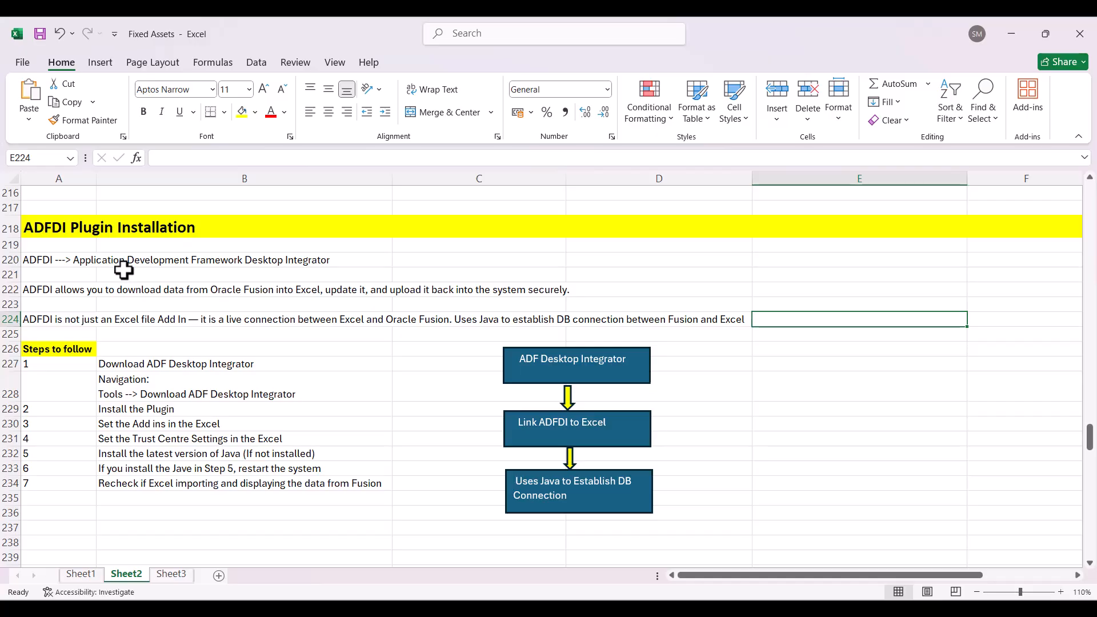
click(9, 290)
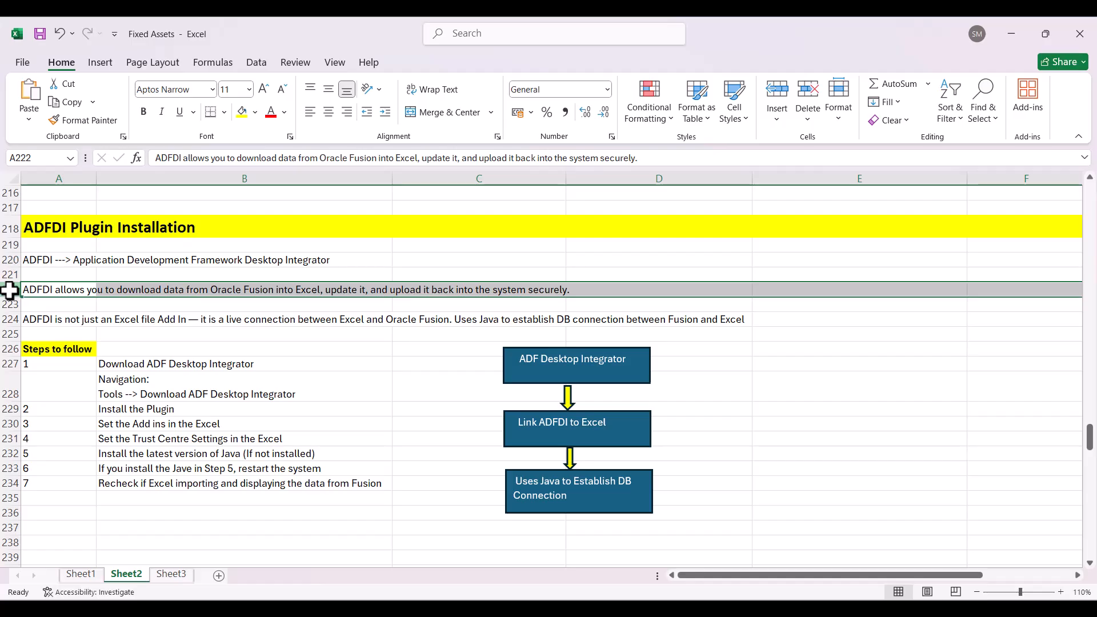
click(8, 320)
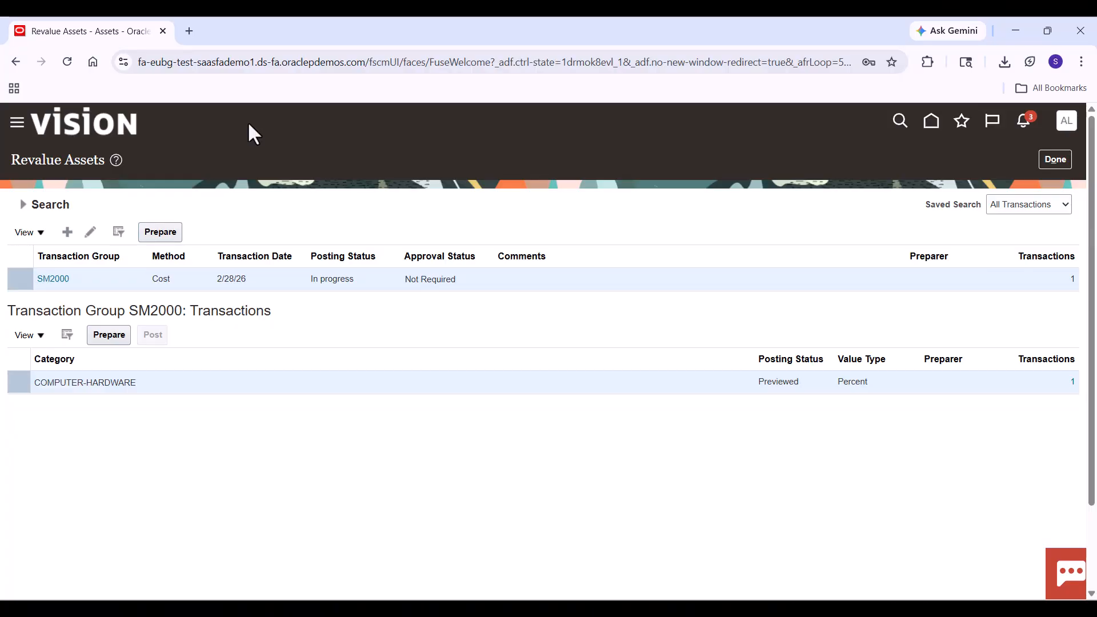
Prepare the revaluation spreadsheet from the browser's Revalue Assets page and open the downloaded ManageRevaluation workbook for editing.
click(172, 238)
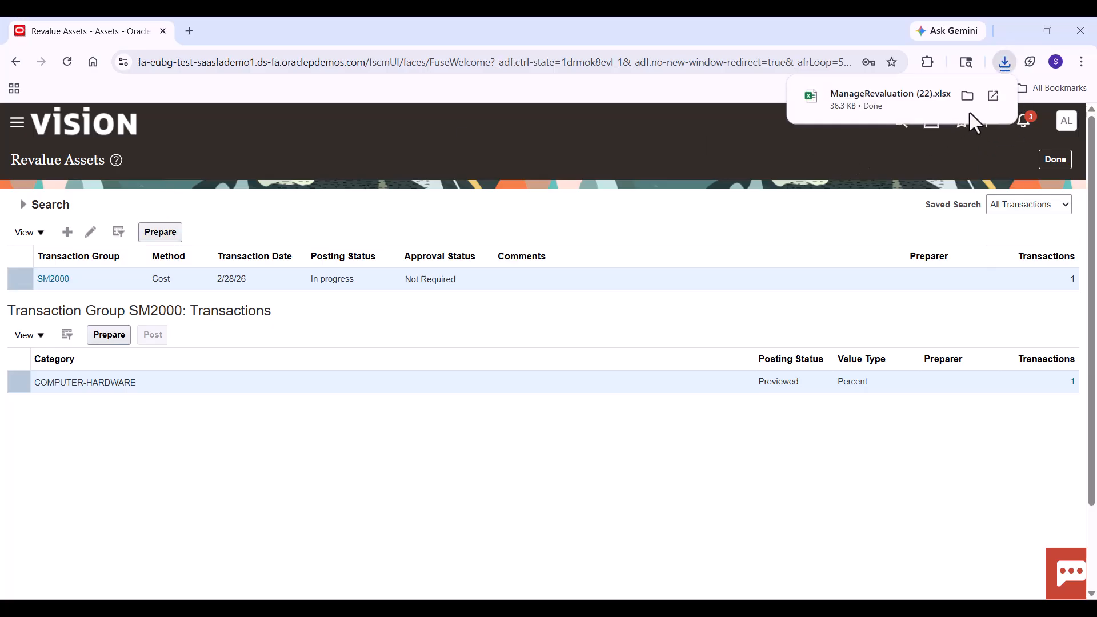
click(994, 95)
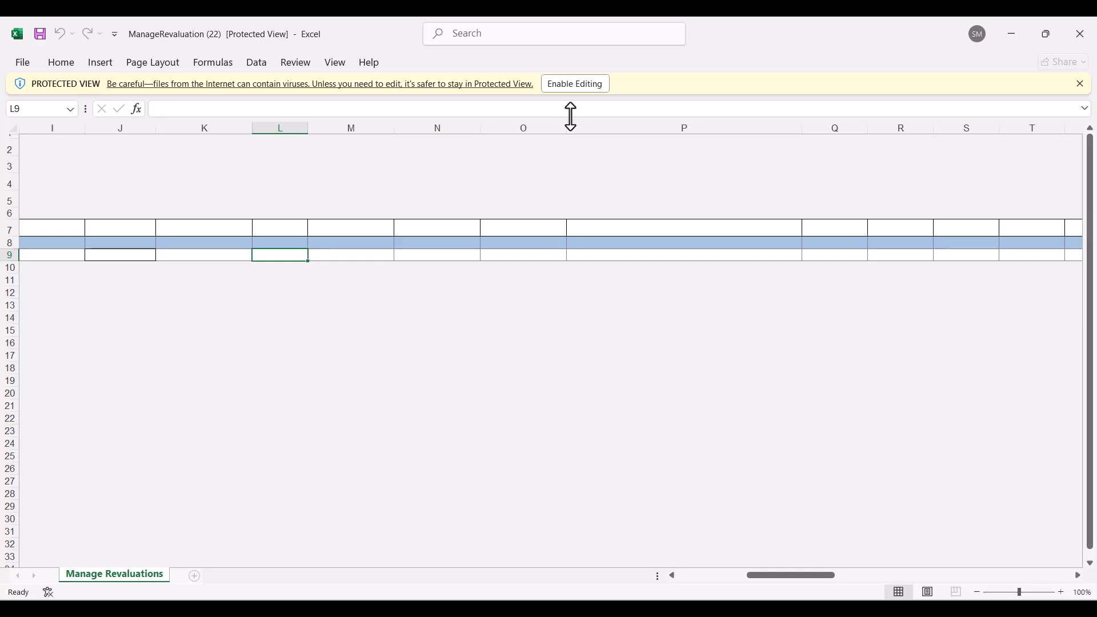
click(575, 84)
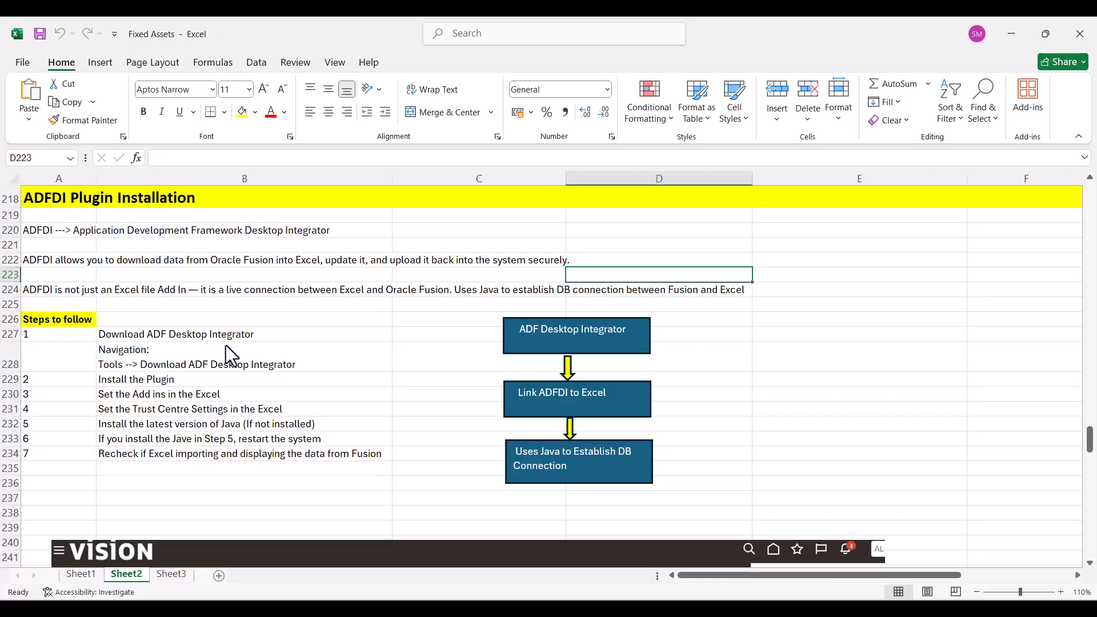
Follow the first installation notes and download the ADF Desktop Integrator from the Oracle Fusion navigator's Tools group in the browser.
click(271, 334)
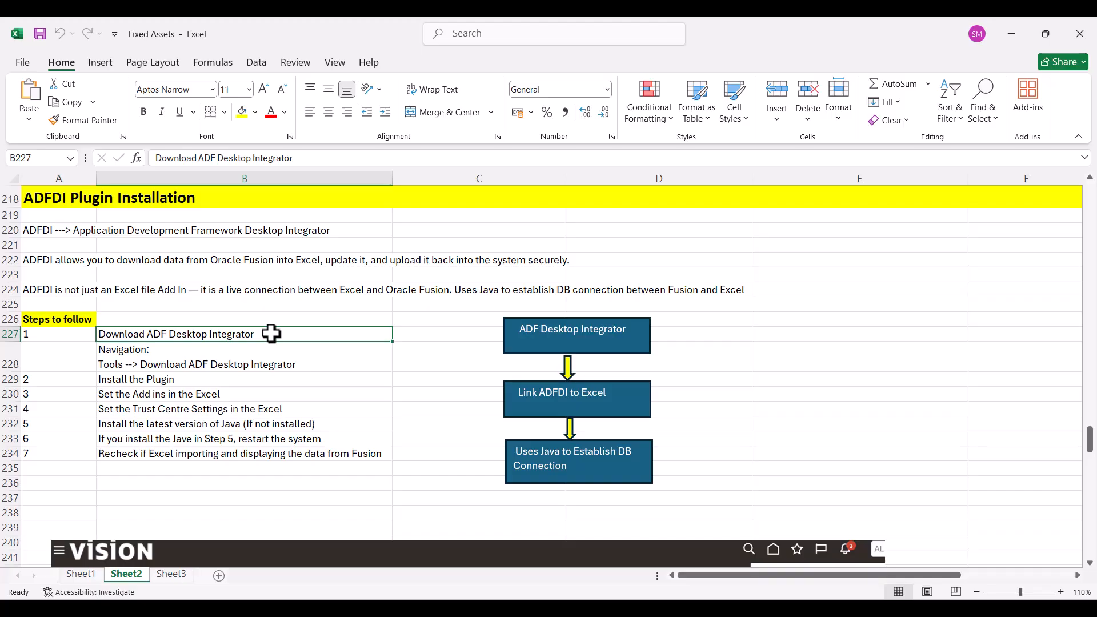
click(200, 378)
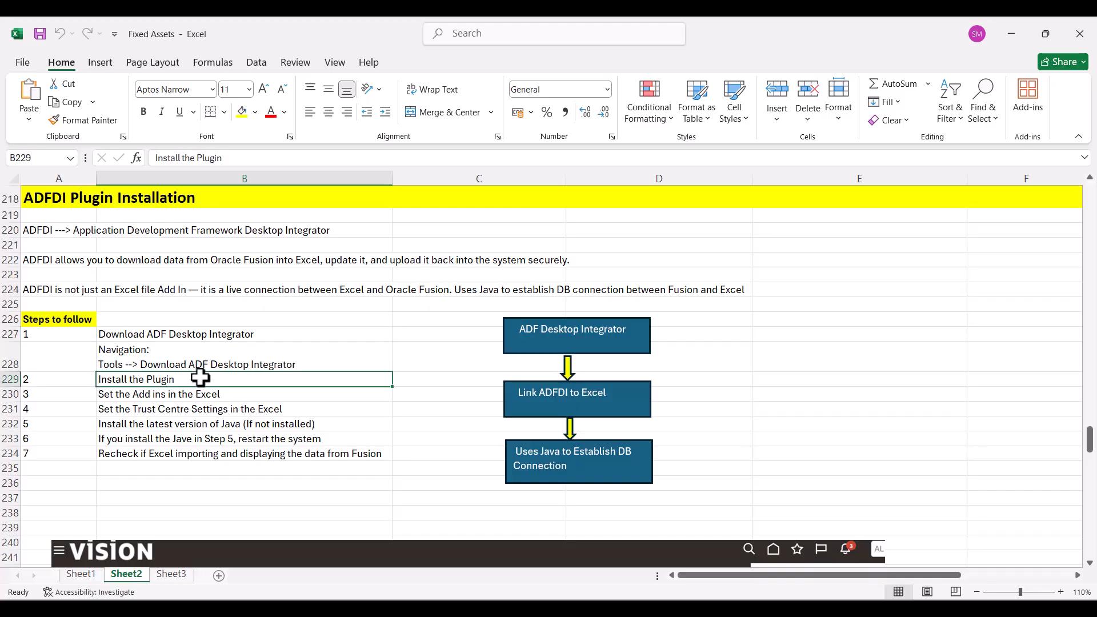
click(513, 608)
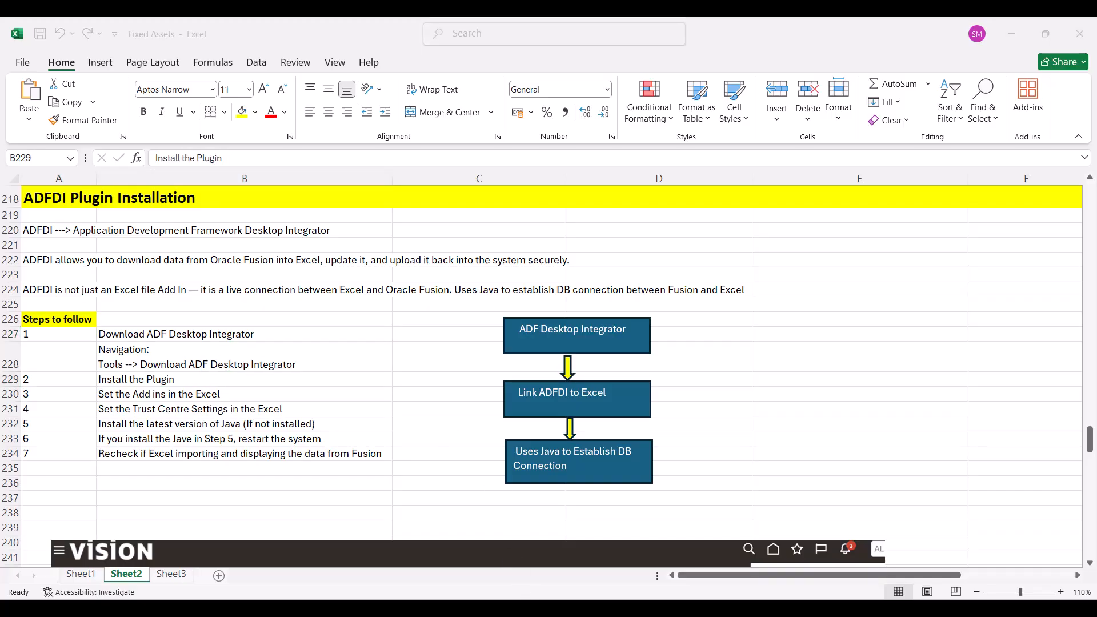
click(17, 123)
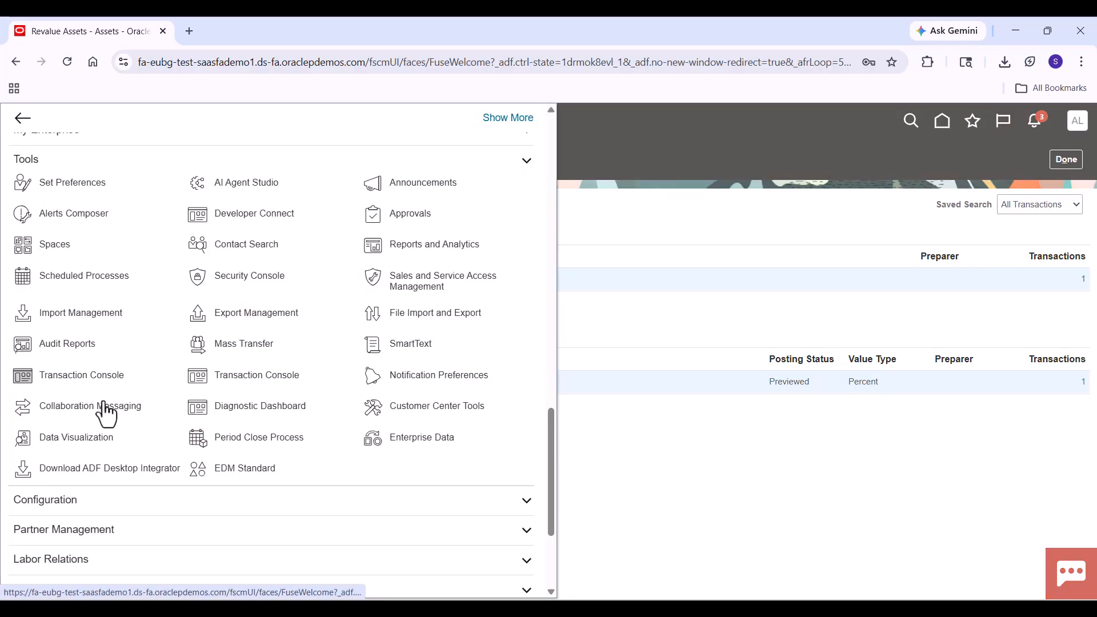
click(95, 471)
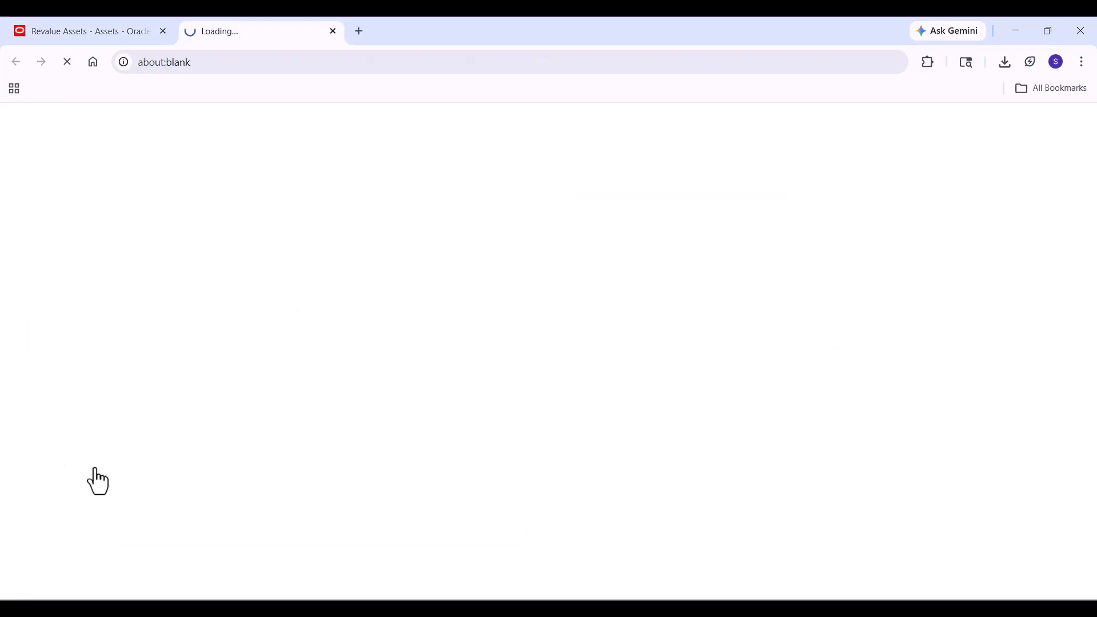
Run the downloaded Oracle ADF Desktop Integration Add-In for Excel installer and install the update.
click(994, 96)
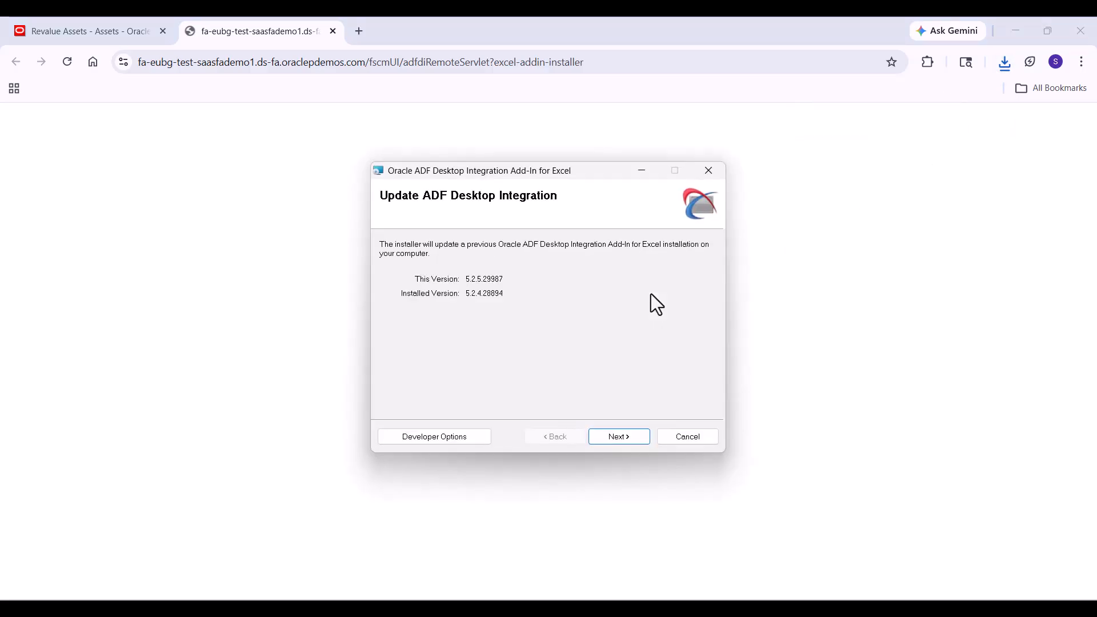
click(618, 436)
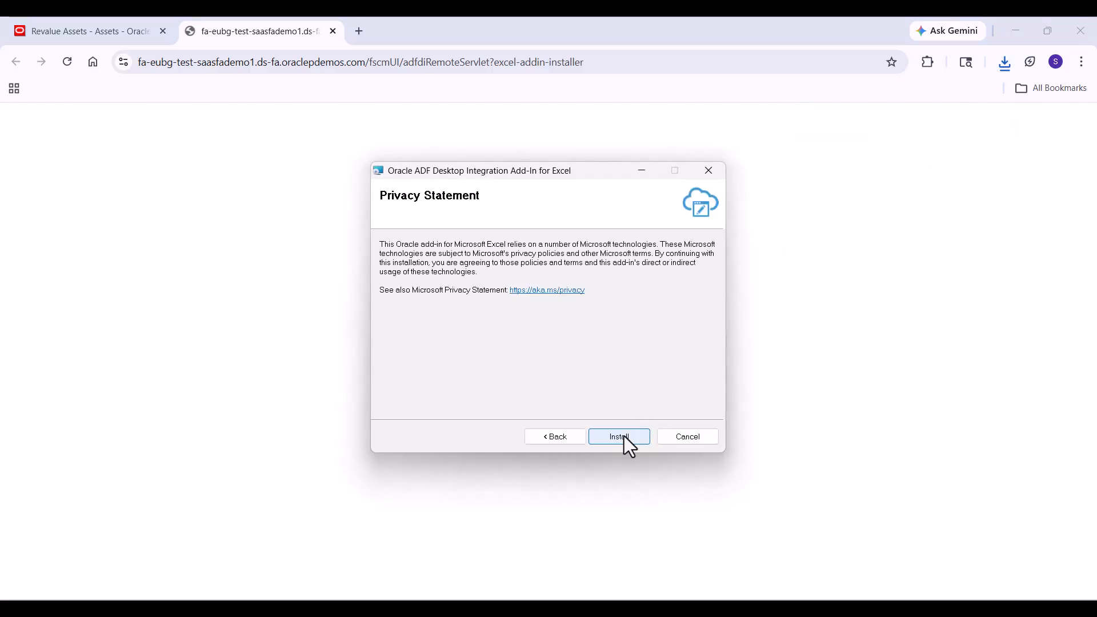
click(624, 436)
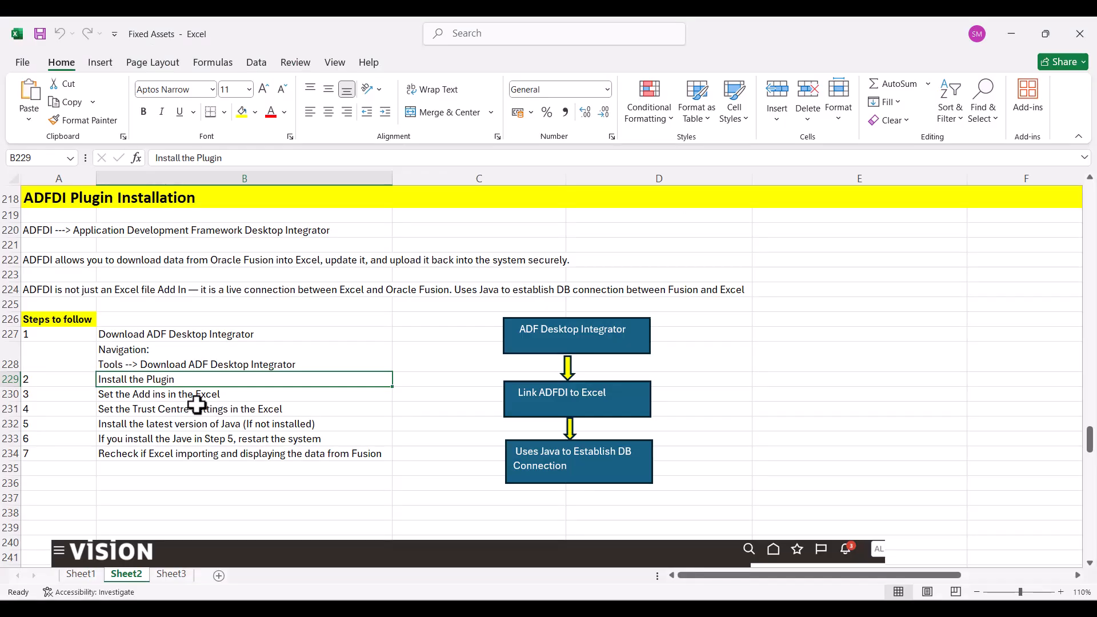
Back in the Fixed Assets workbook, check that the Oracle ADF Desktop Integration Add-In for Excel is enabled among the COM add-ins and accept.
click(189, 398)
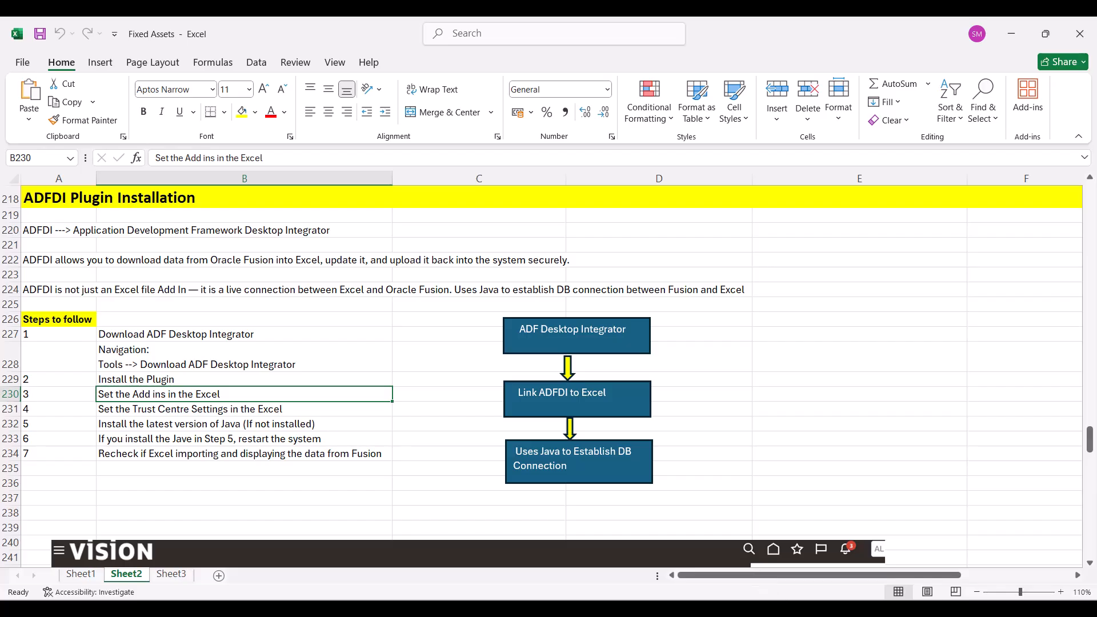
click(800, 608)
click(800, 608)
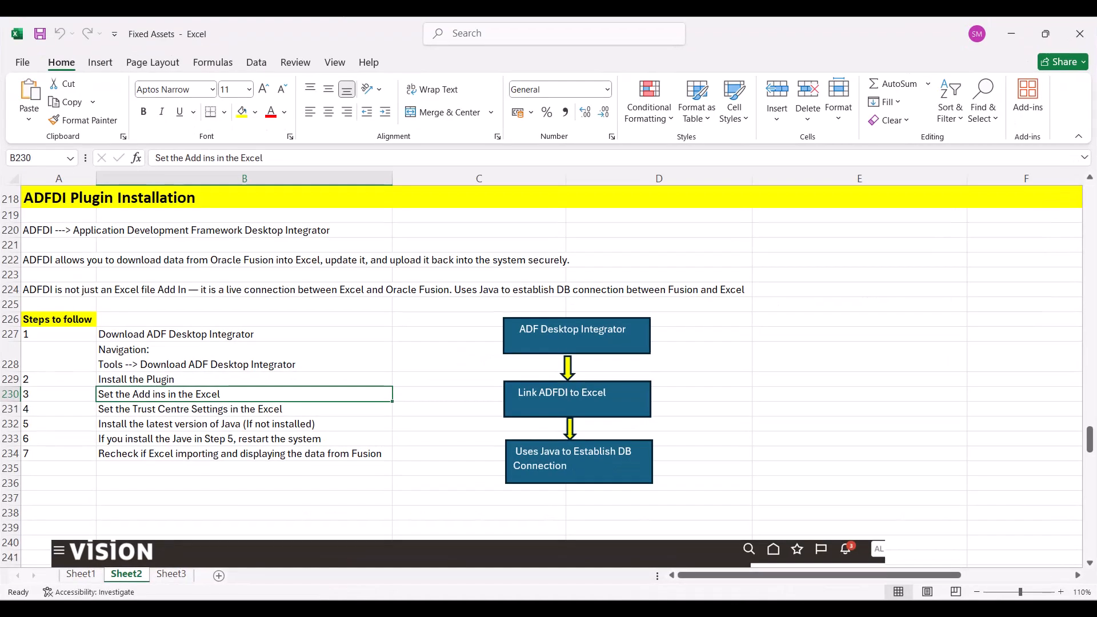
click(17, 60)
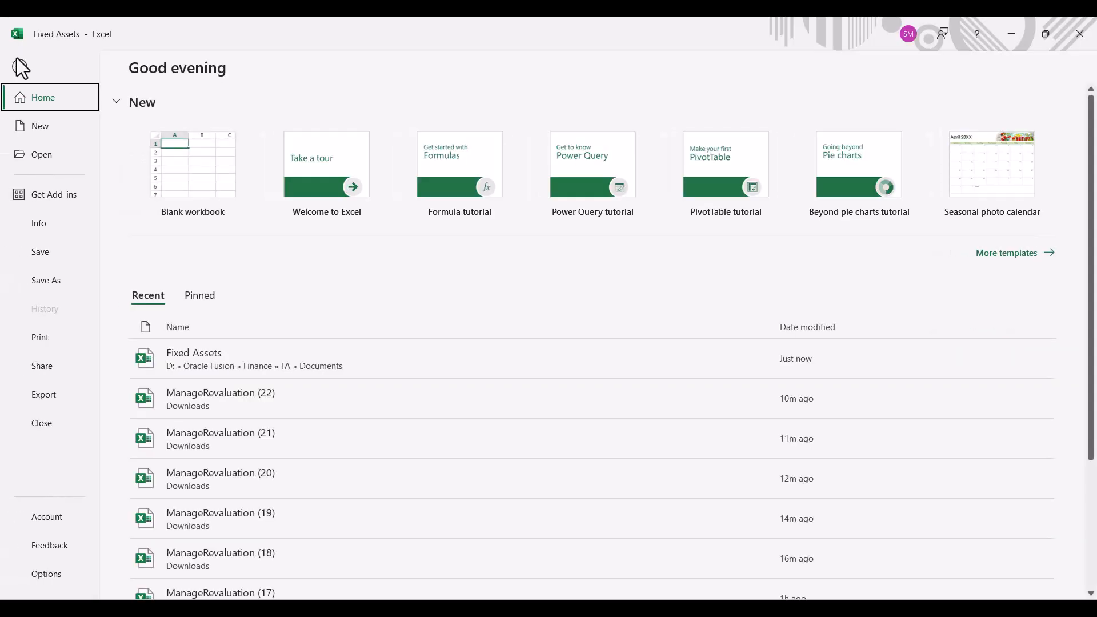
click(51, 574)
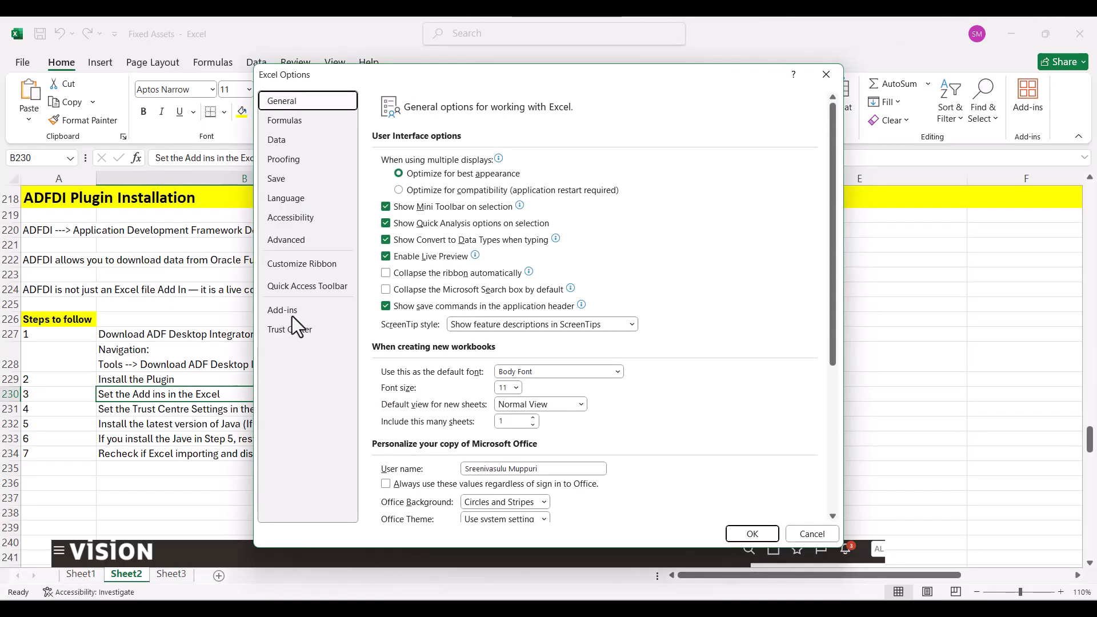
click(293, 313)
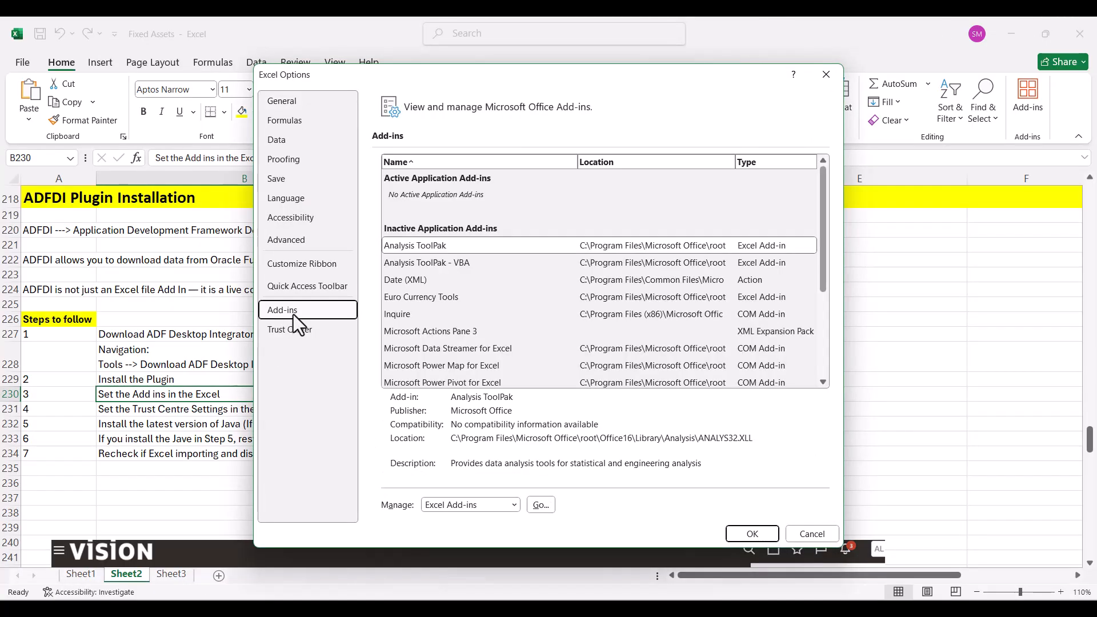
click(514, 506)
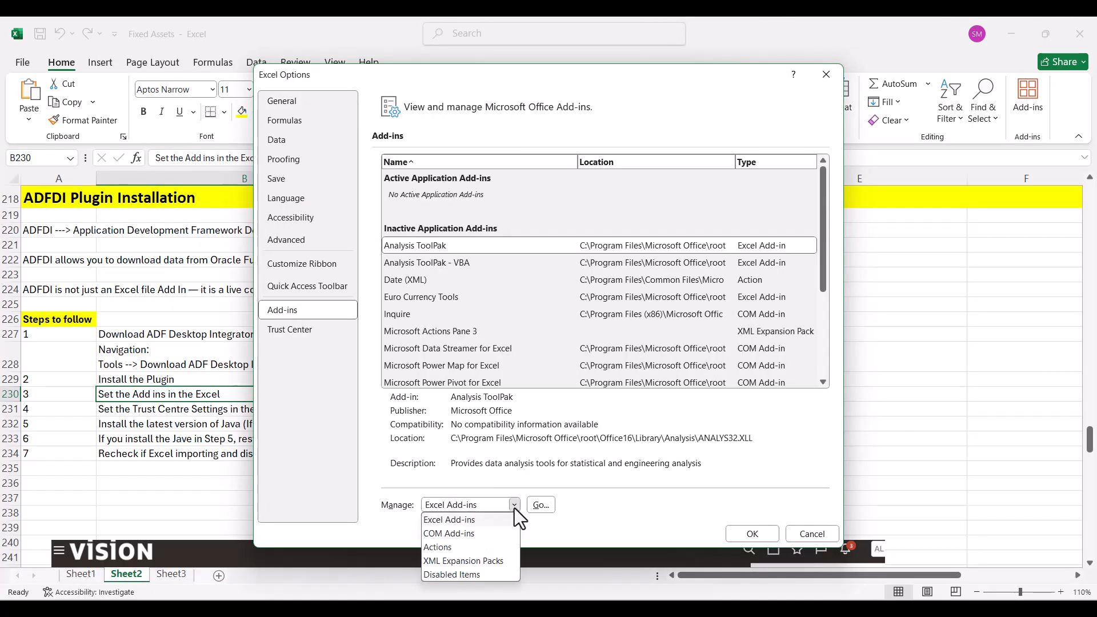
click(469, 534)
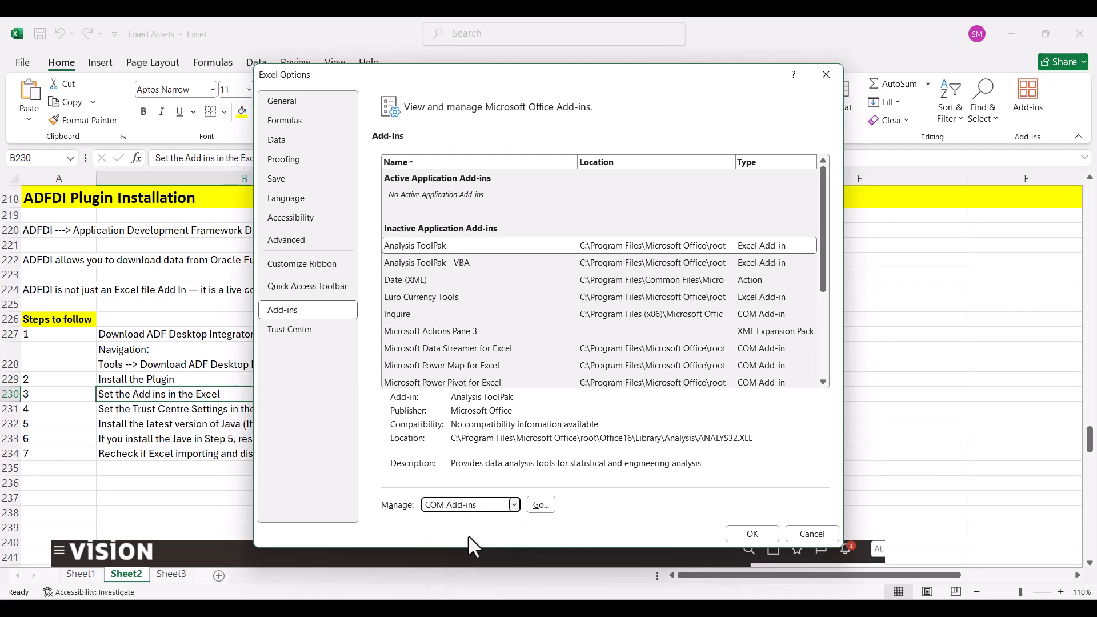
click(537, 507)
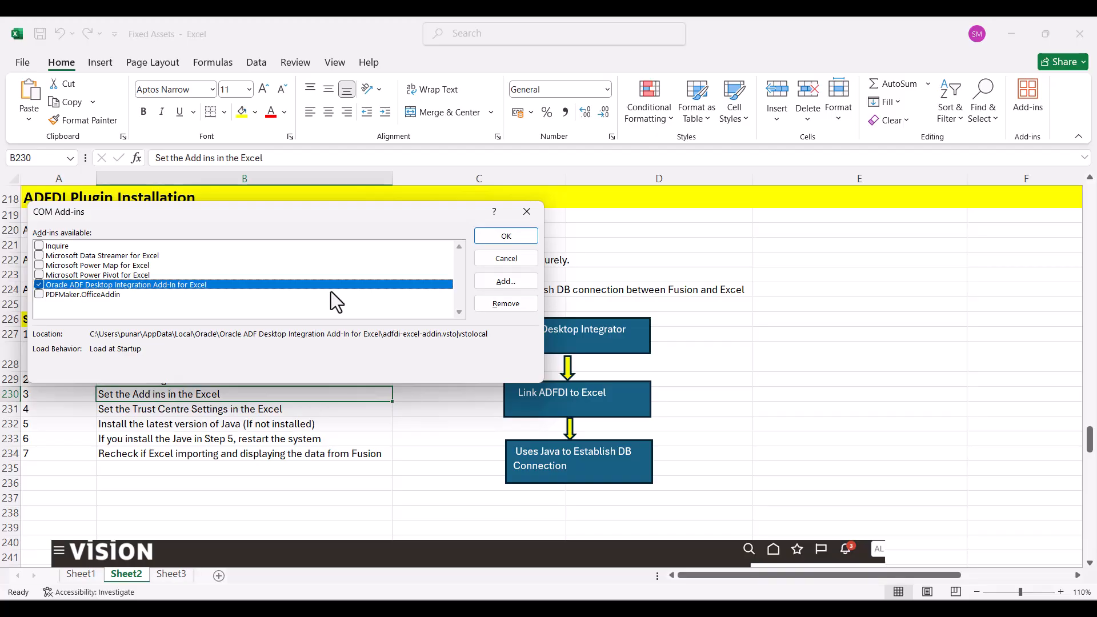
click(515, 233)
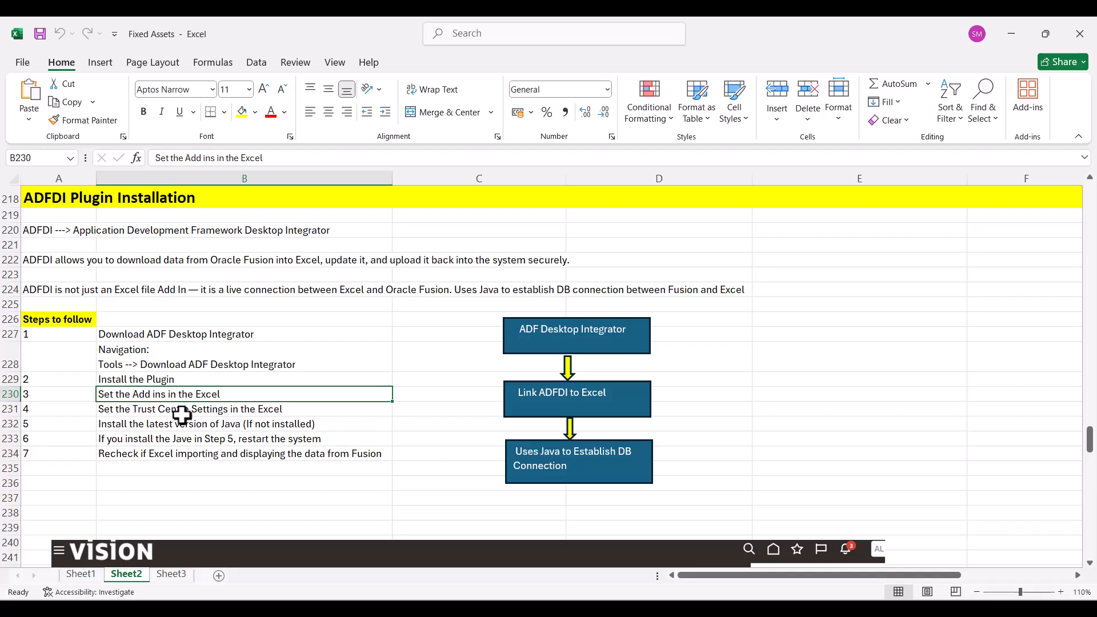
Review the ActiveX and macro settings in Excel's Trust Center and accept them.
click(19, 61)
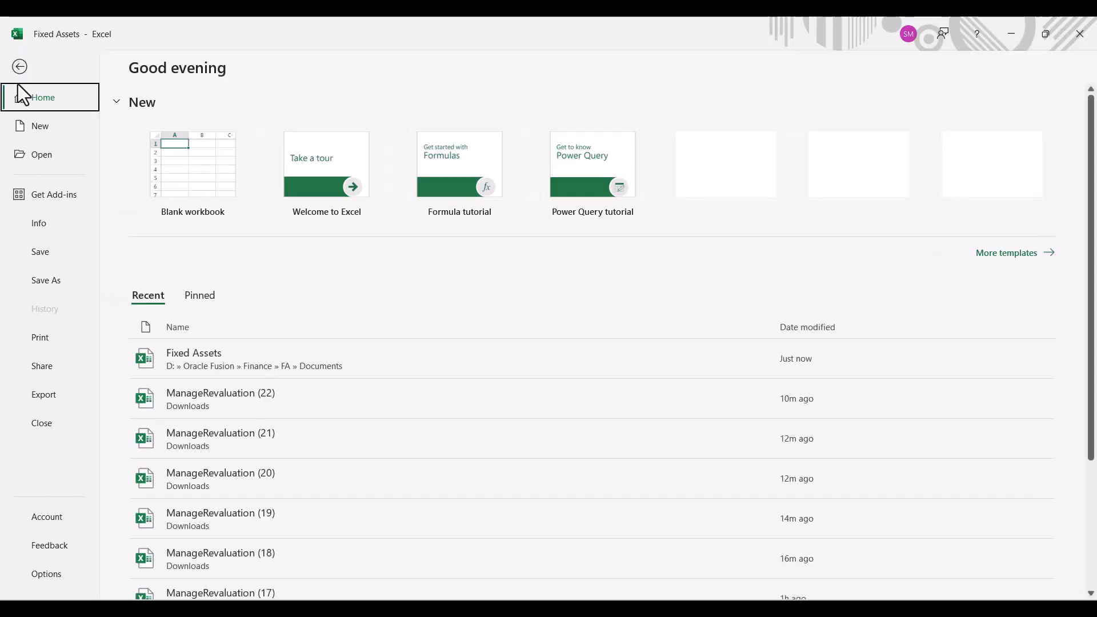
click(47, 575)
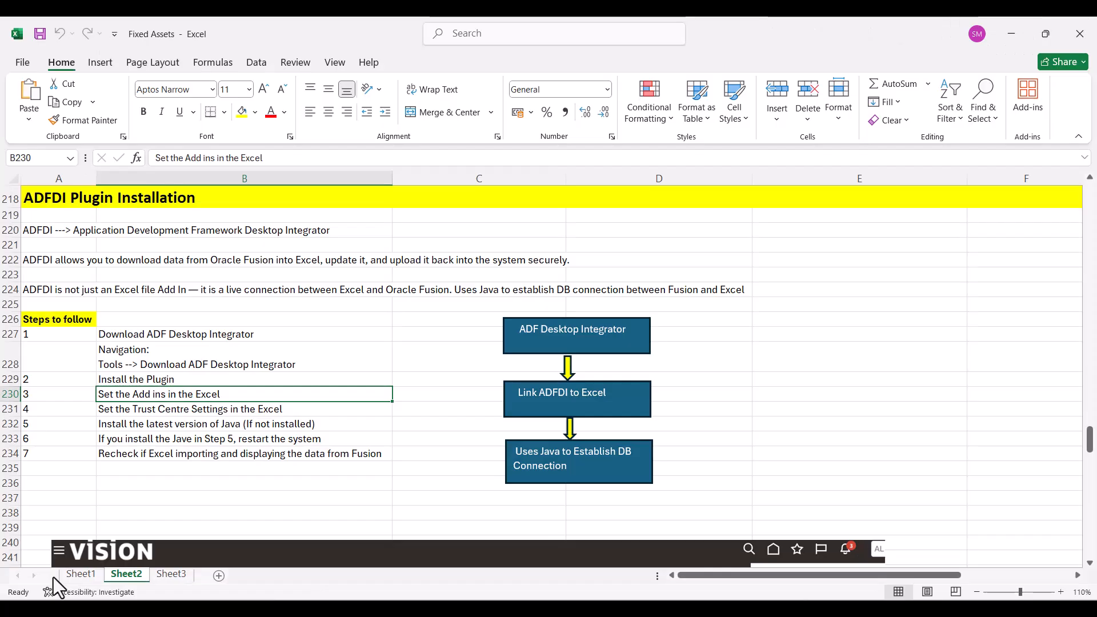
click(293, 337)
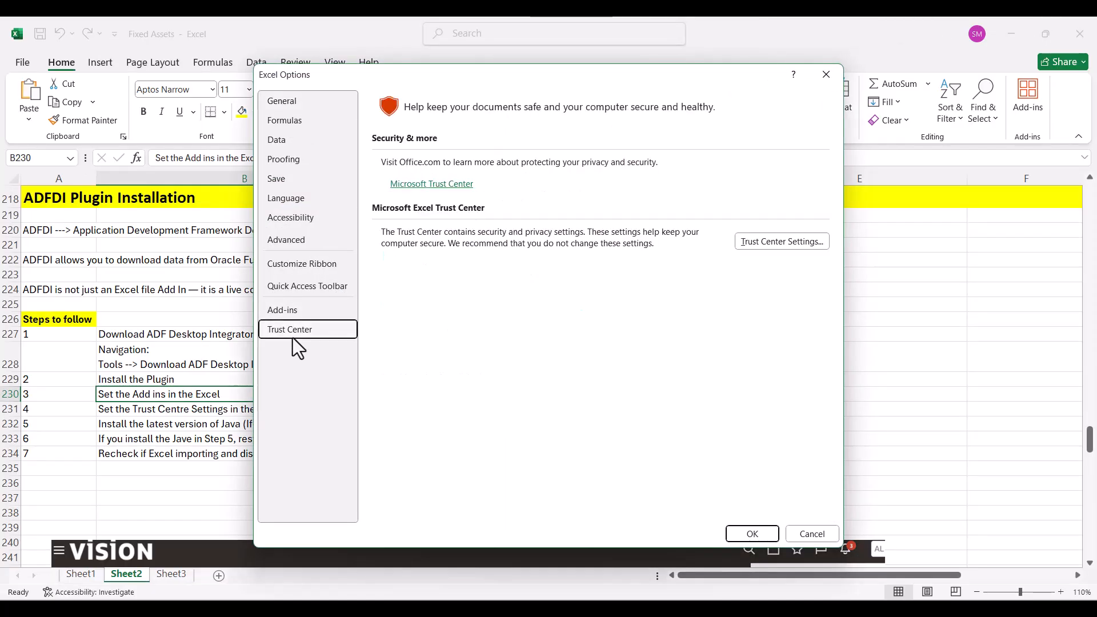
click(765, 242)
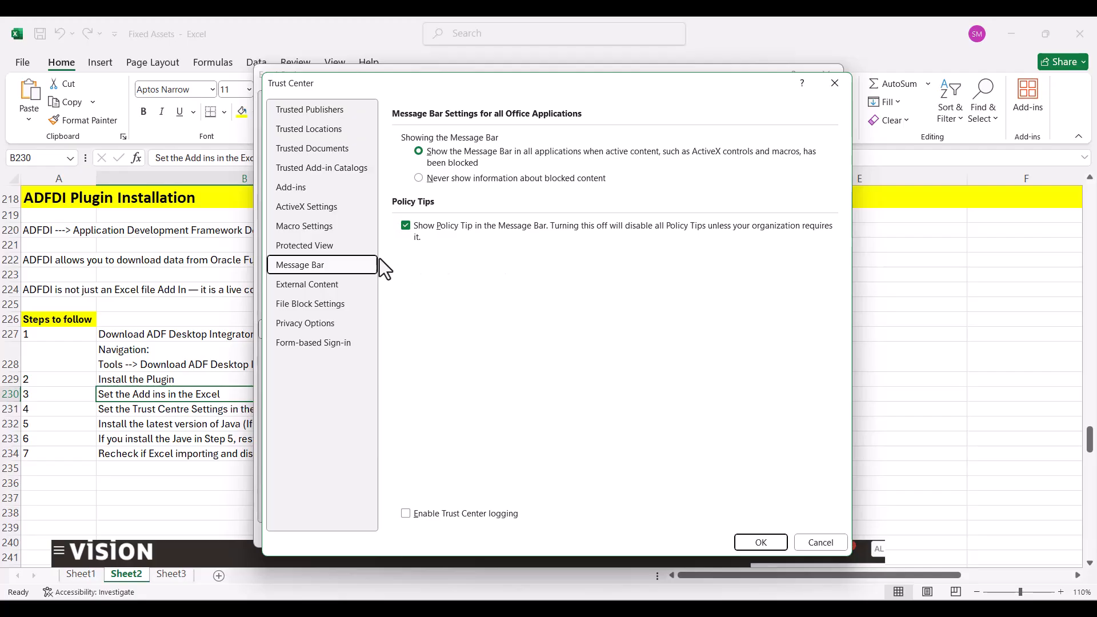
click(326, 207)
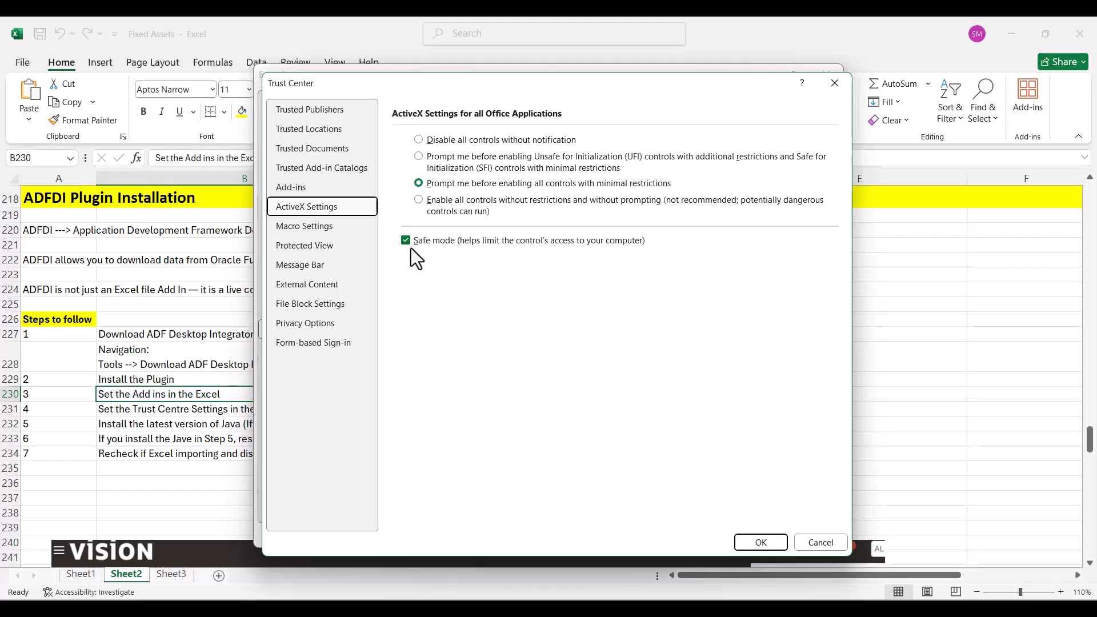
click(320, 233)
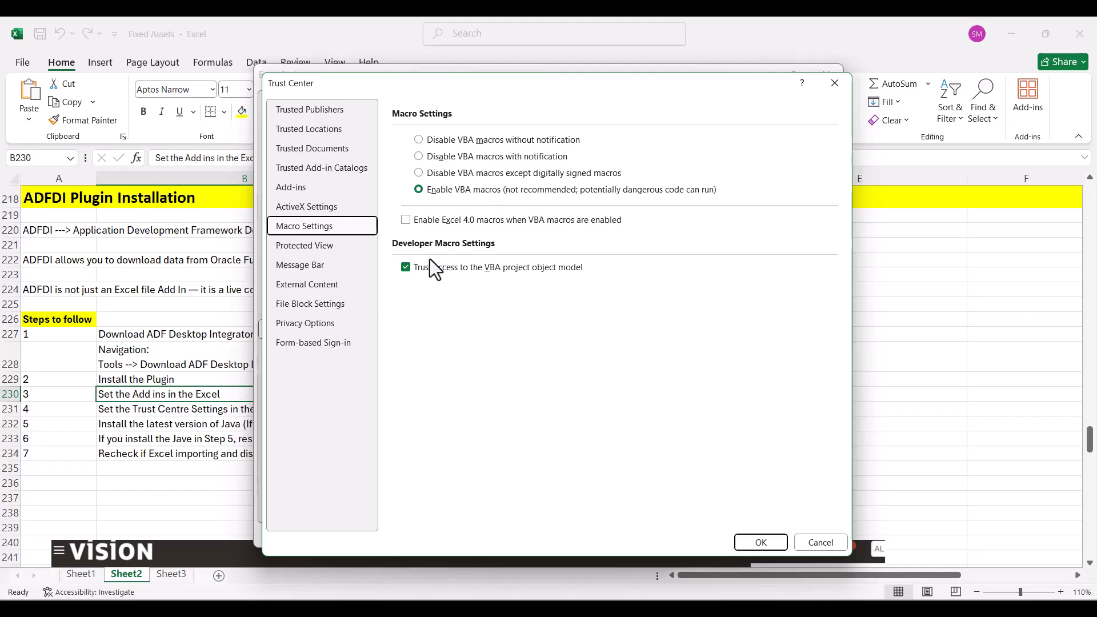
click(756, 540)
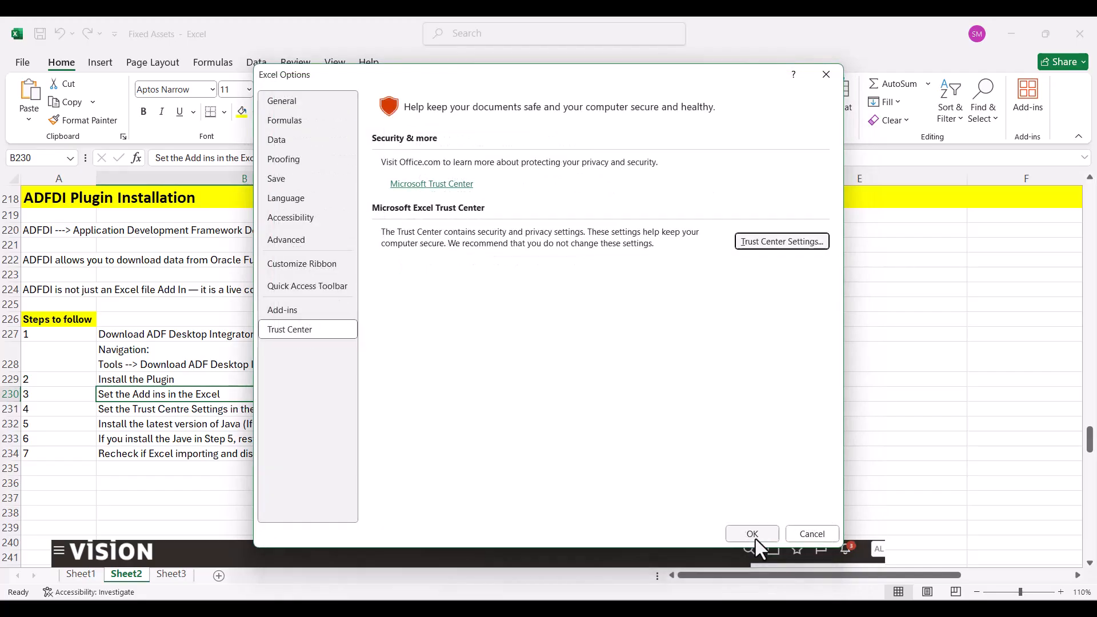
click(750, 539)
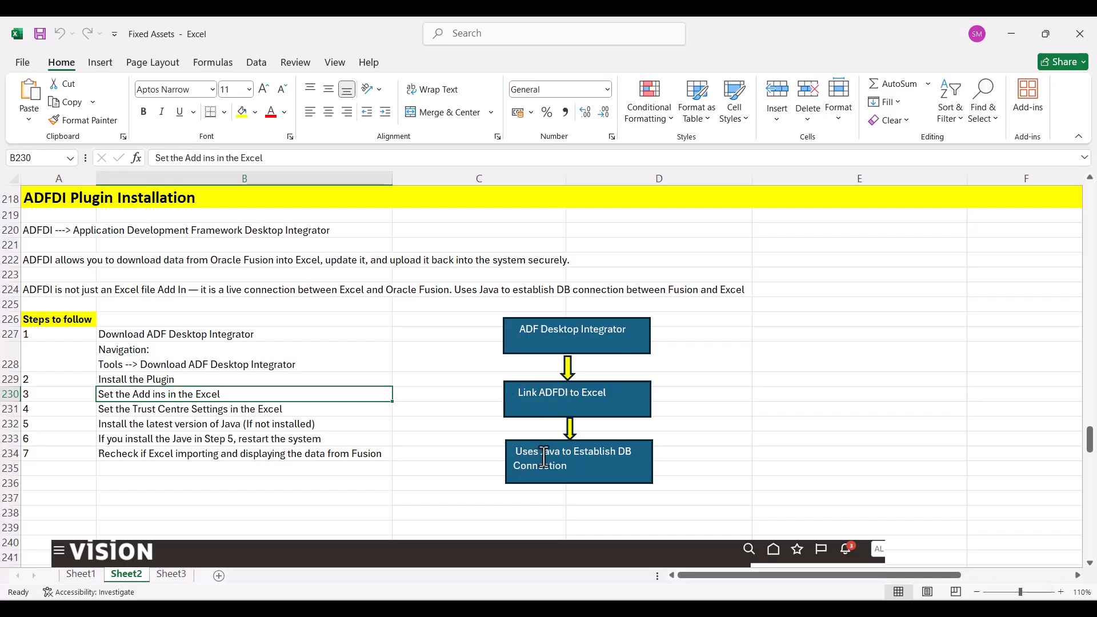
Search Windows for "java" and open Configure Java to check whether Java is installed.
click(208, 427)
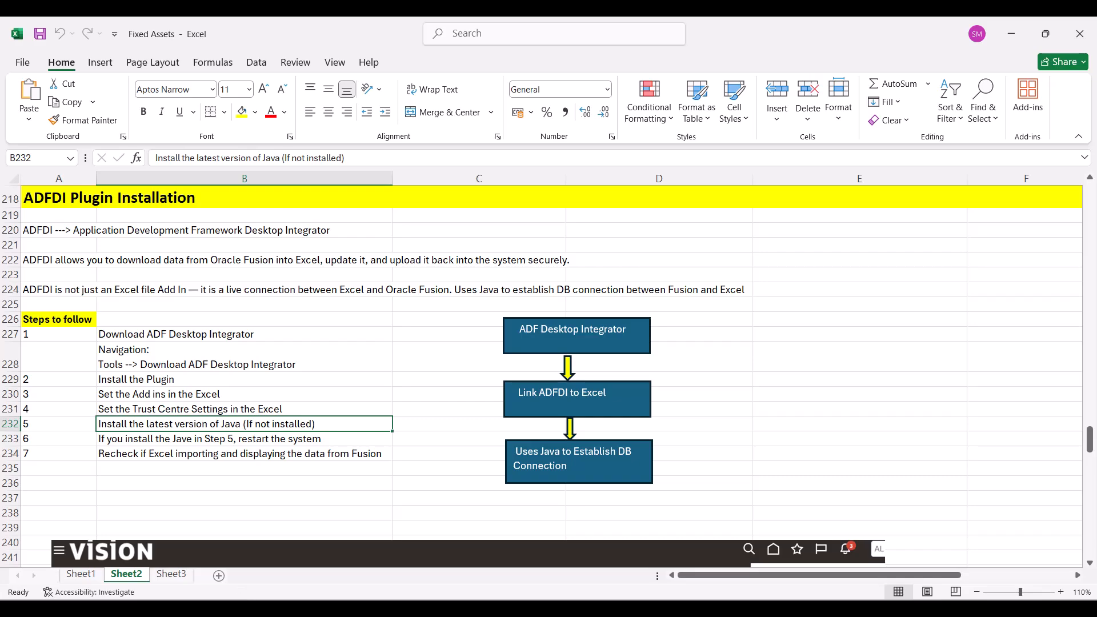
click(243, 608)
text(java)
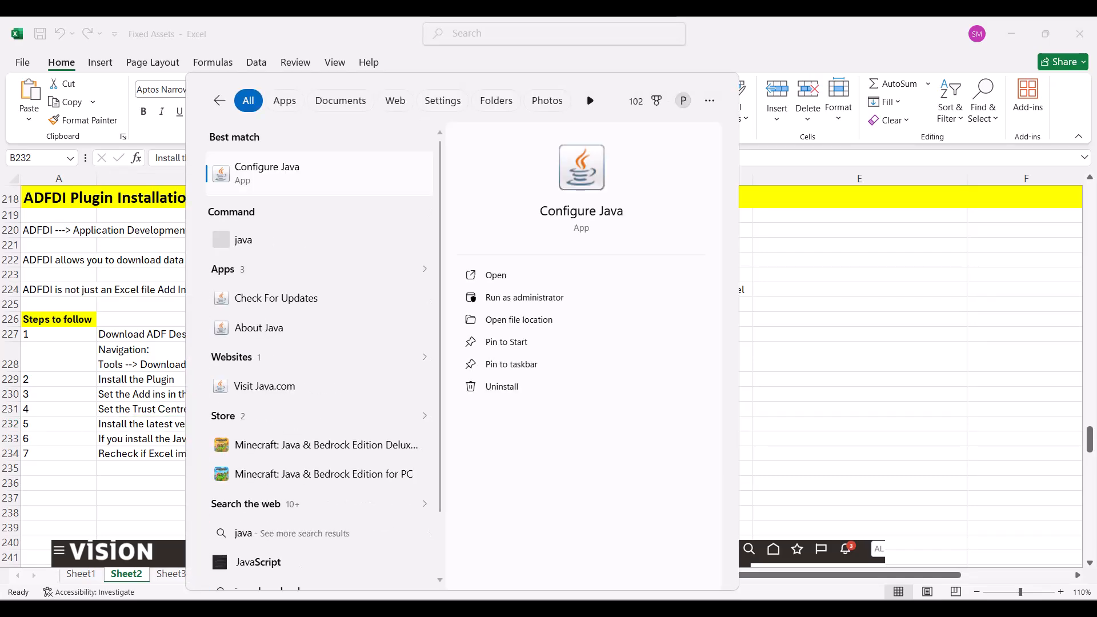
key(Escape)
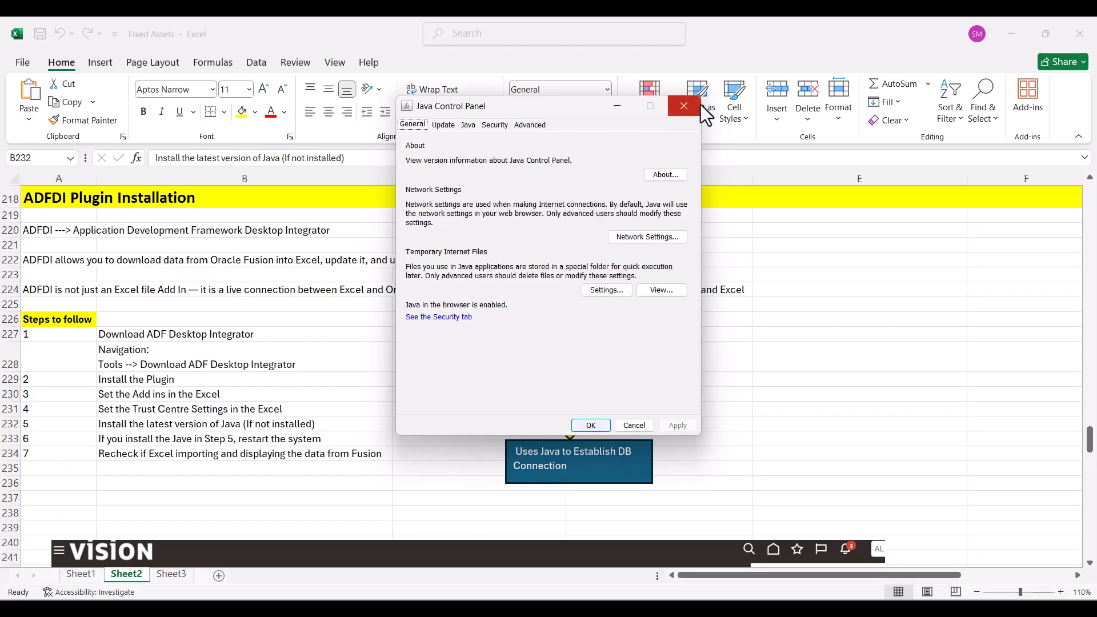
Close the Java Control Panel, switch to Chrome, search the web for "download java" and open the java.com download page.
click(699, 107)
click(543, 608)
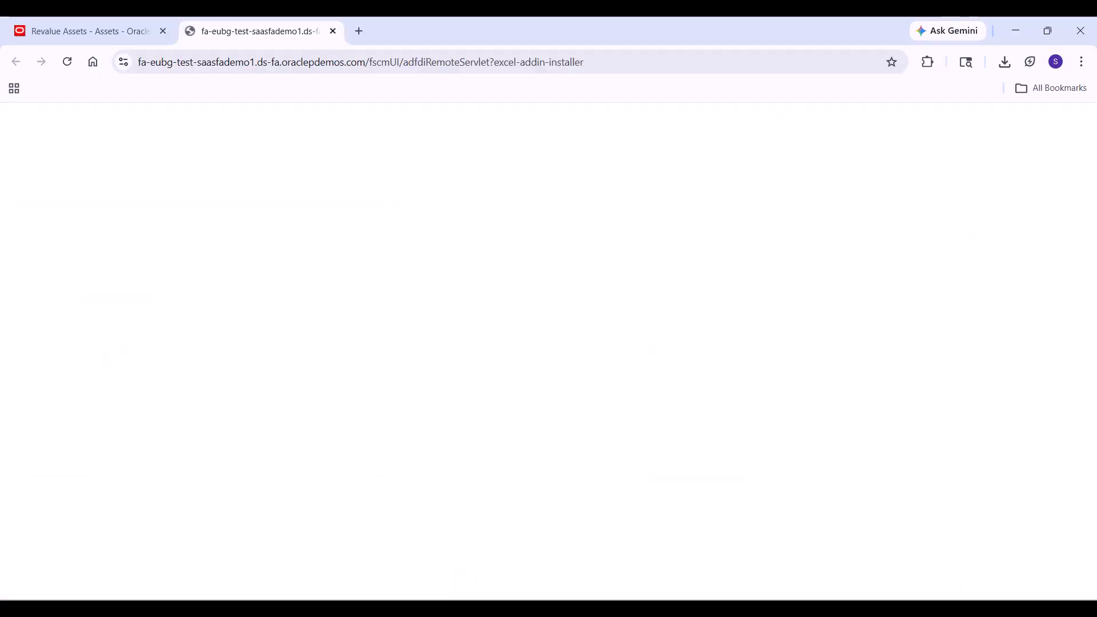
click(362, 35)
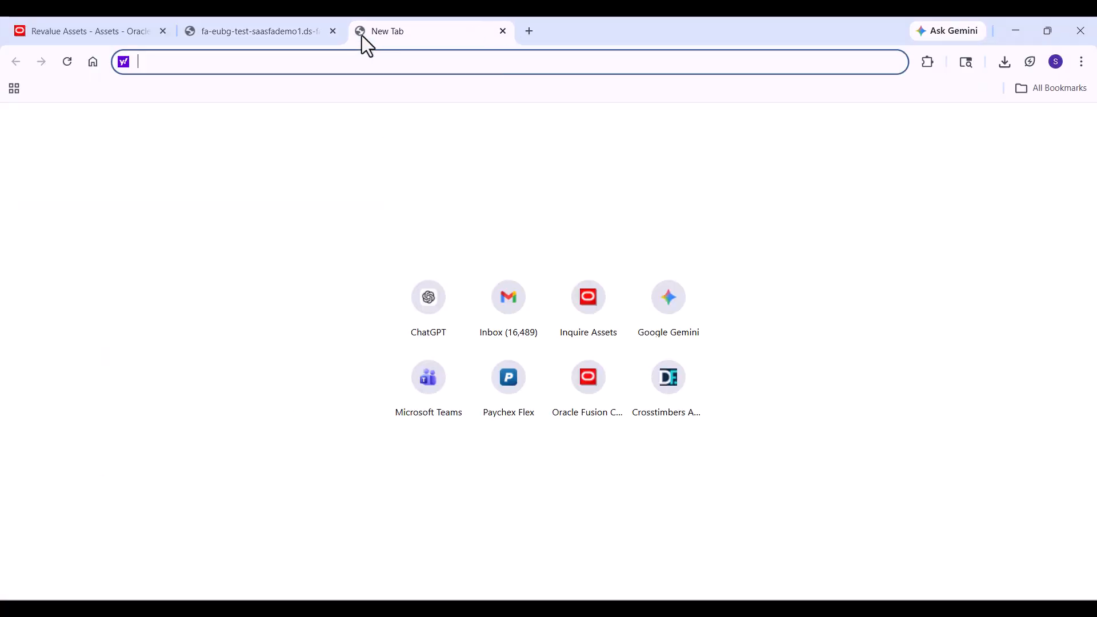
text(duke-energy.com)
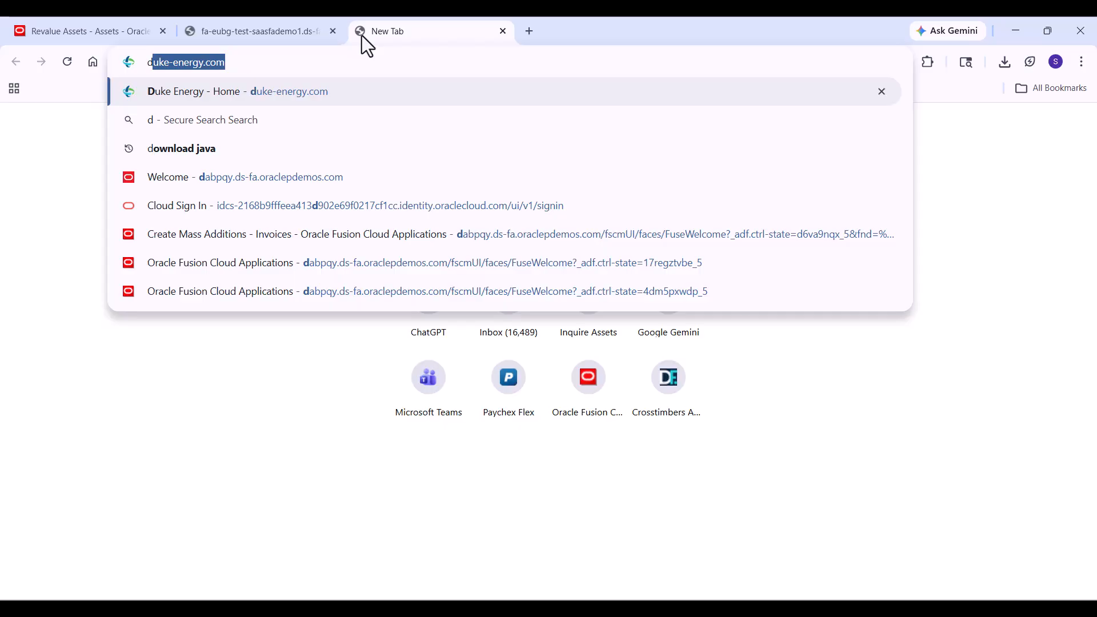
key(Down)
key(Down)
key(Return)
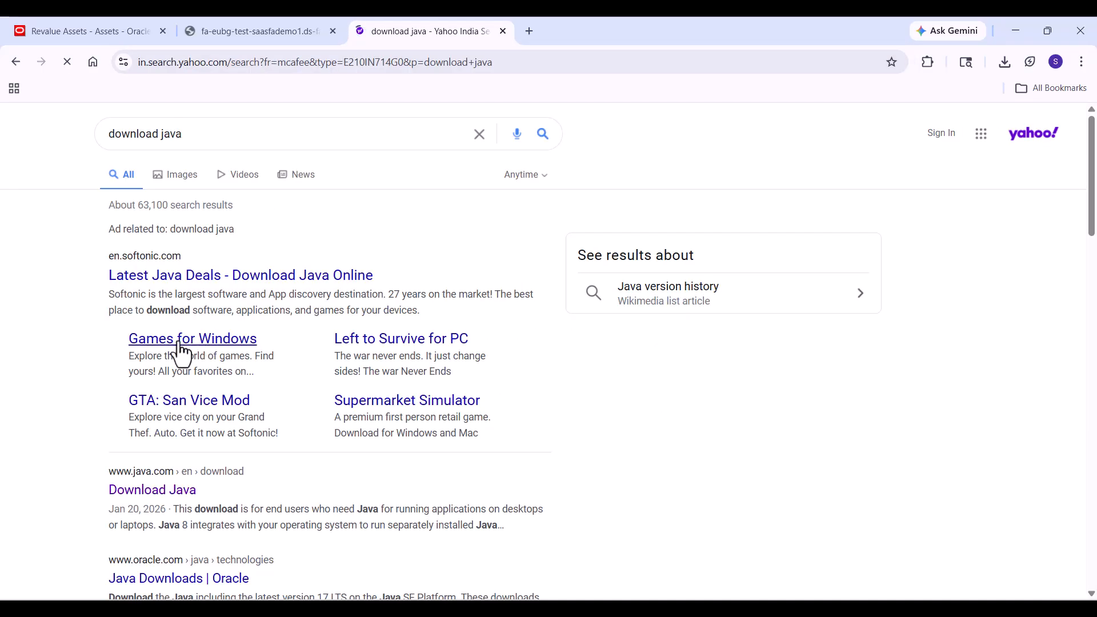
click(156, 491)
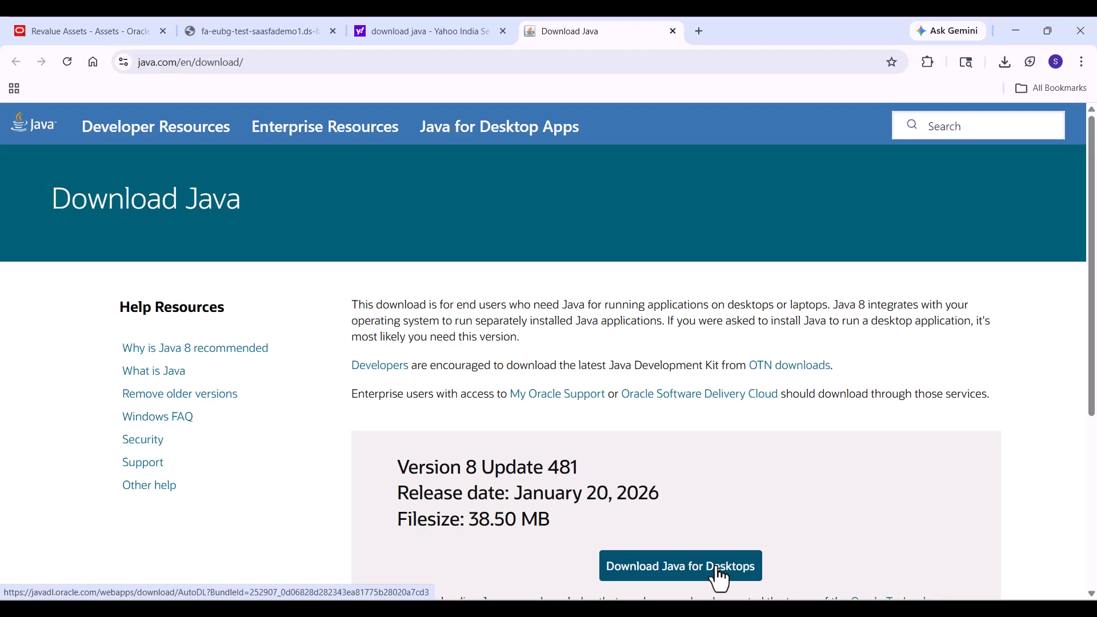
Return to the Fixed Assets workbook and select the checklist entry about restarting the system after installing Java.
key(alt+Tab)
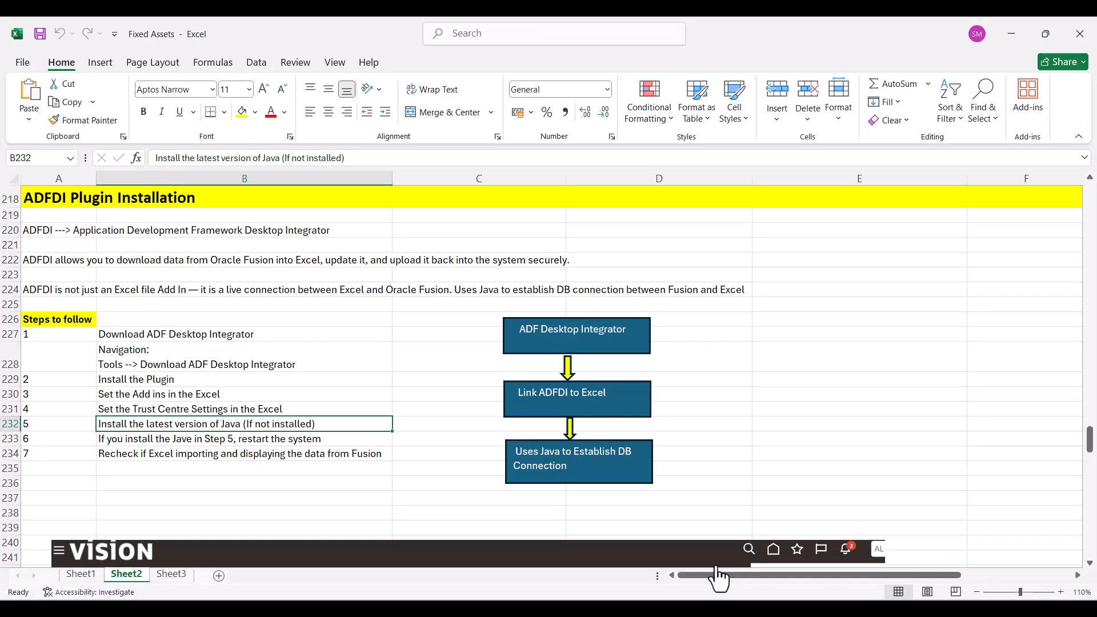
click(333, 439)
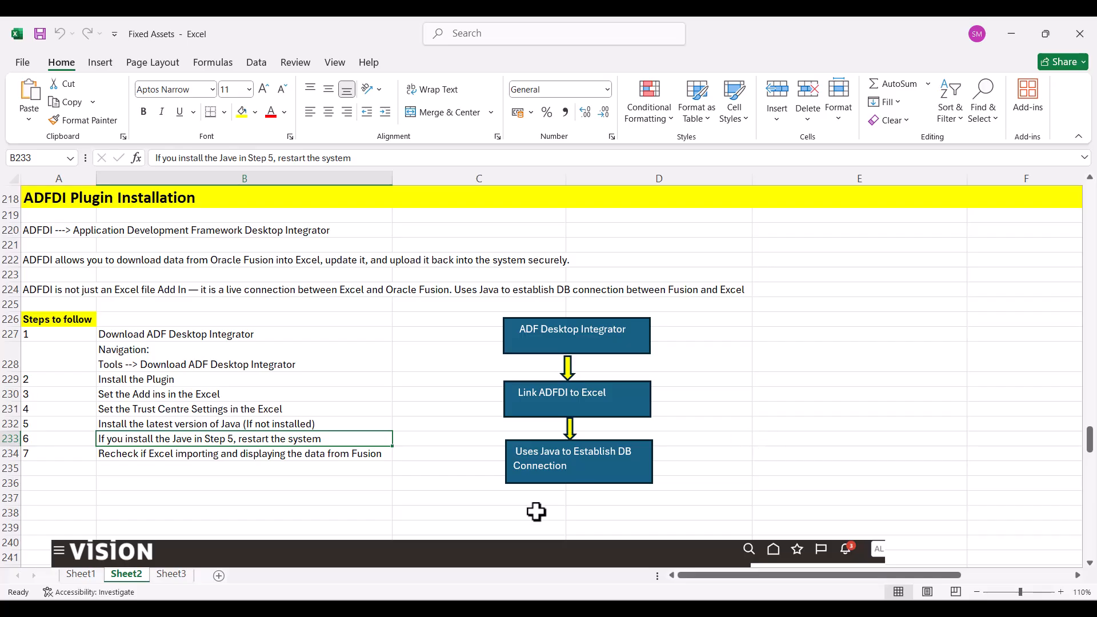
Back on the Revalue Assets page in Chrome, close the navigation menu and prepare the spreadsheet for transaction group SM2000.
click(547, 567)
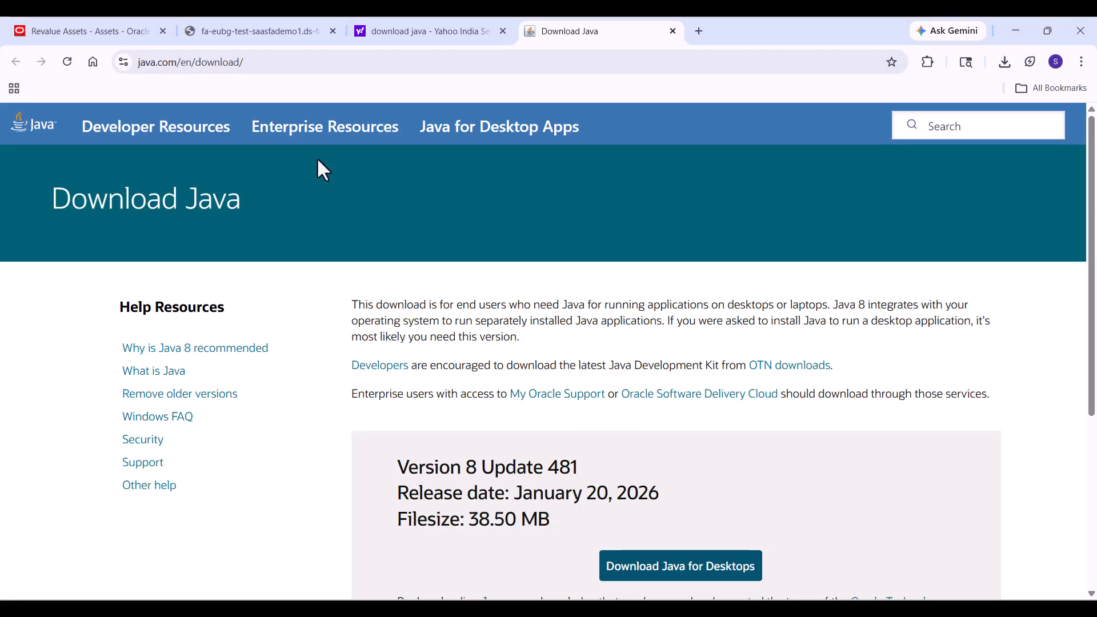
click(115, 26)
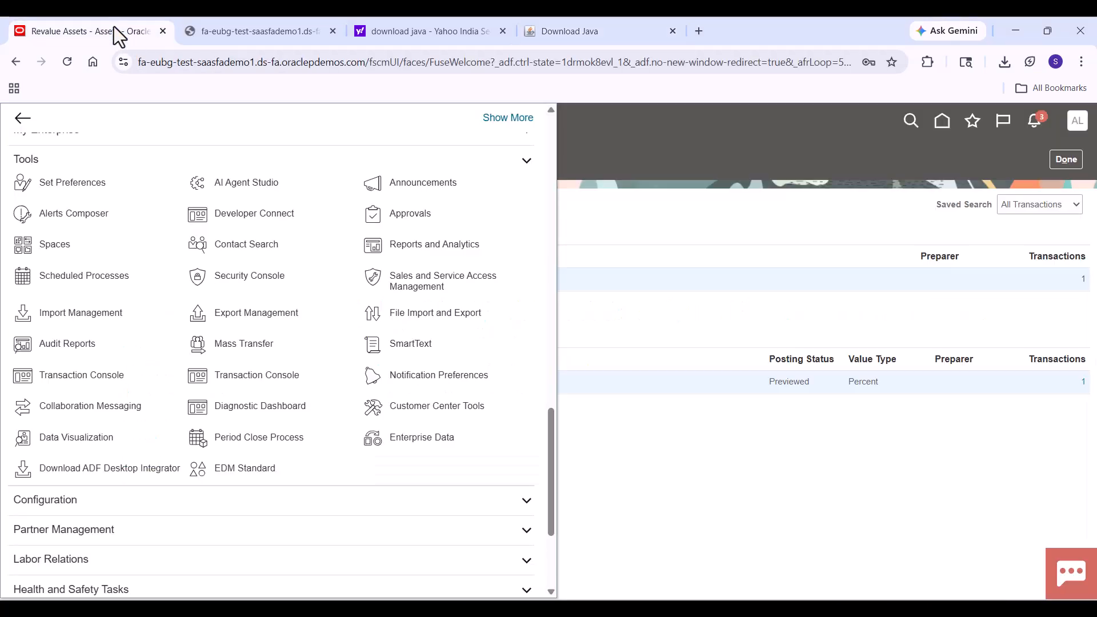
click(561, 154)
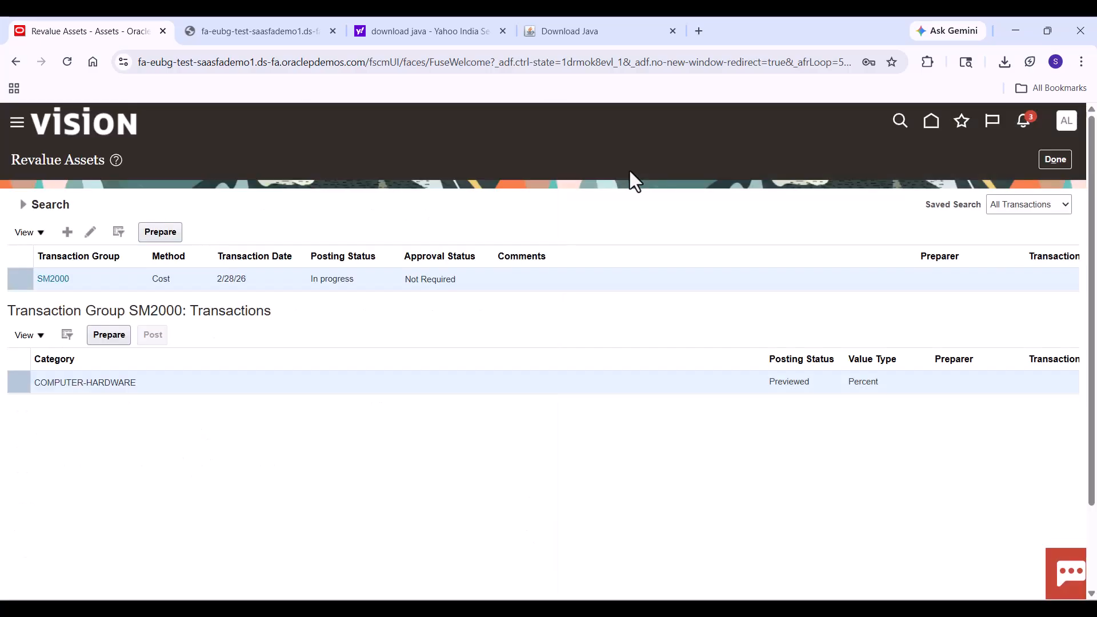
click(166, 238)
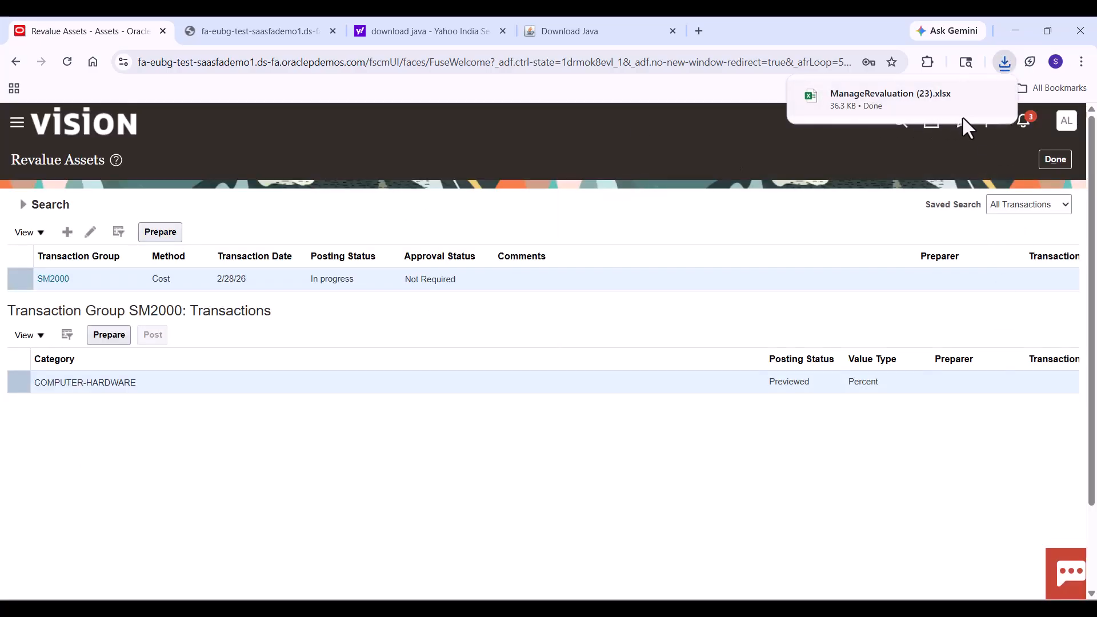
Open the downloaded ManageRevaluation workbook in Excel and submit the Oracle Cloud sign-in with the prefilled credentials.
click(994, 96)
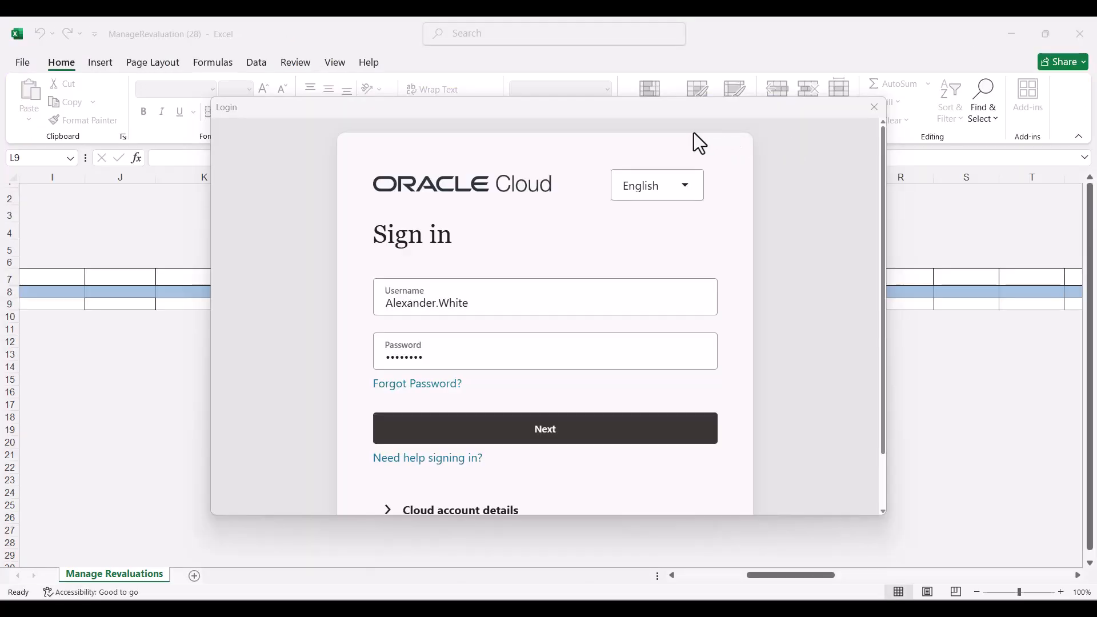
click(541, 439)
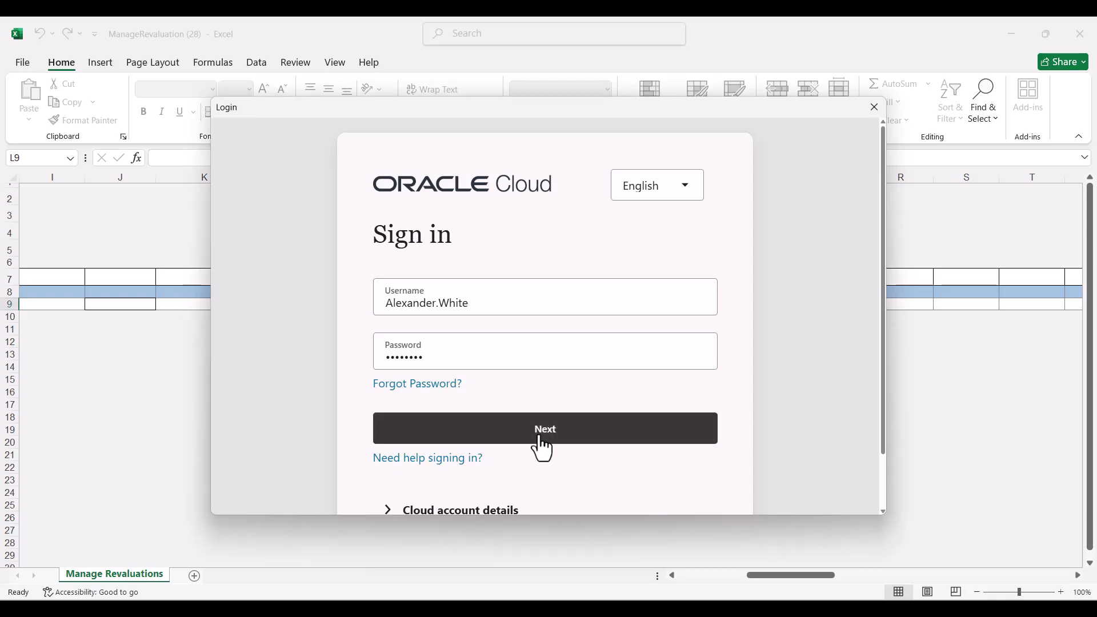